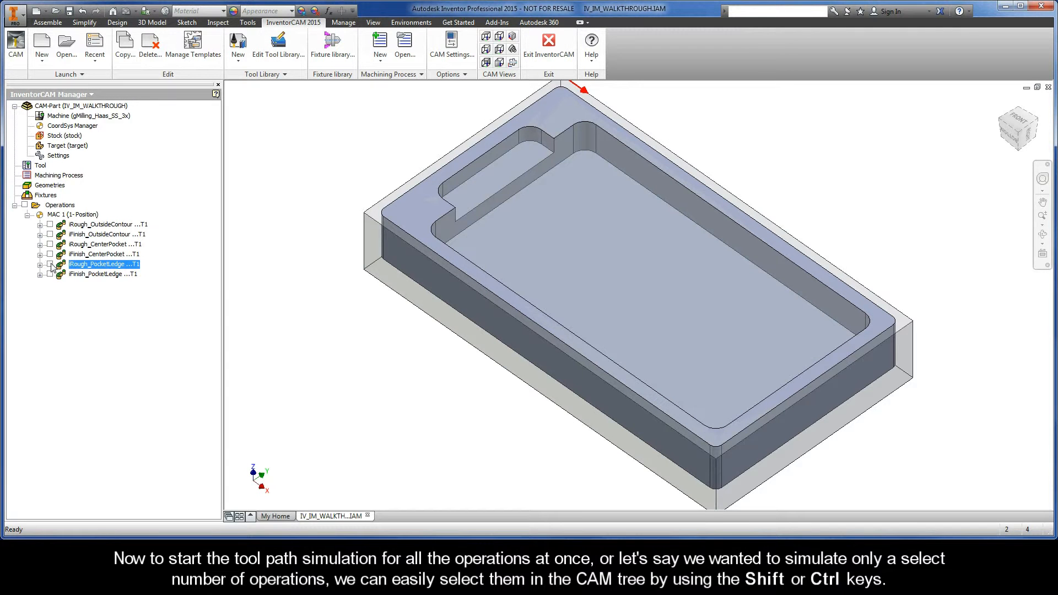
# - Try selecting operation ranges in the CAM tree, ending with the iRough_OutsideContour, iRough_CenterPocket and iRough_PocketLedge operations selected together
pyautogui.click(58, 207)
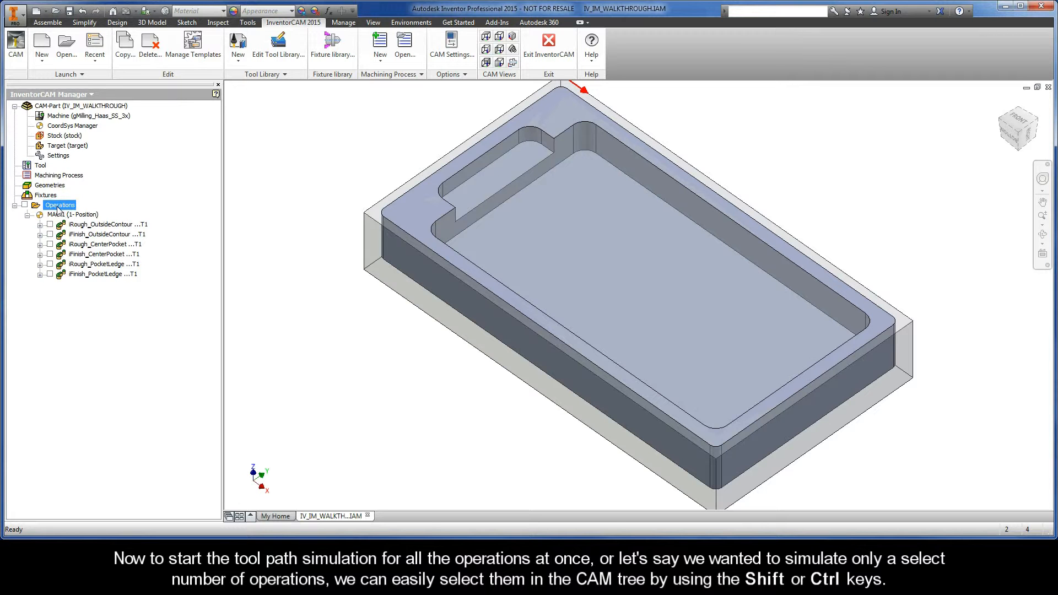
pyautogui.click(96, 226)
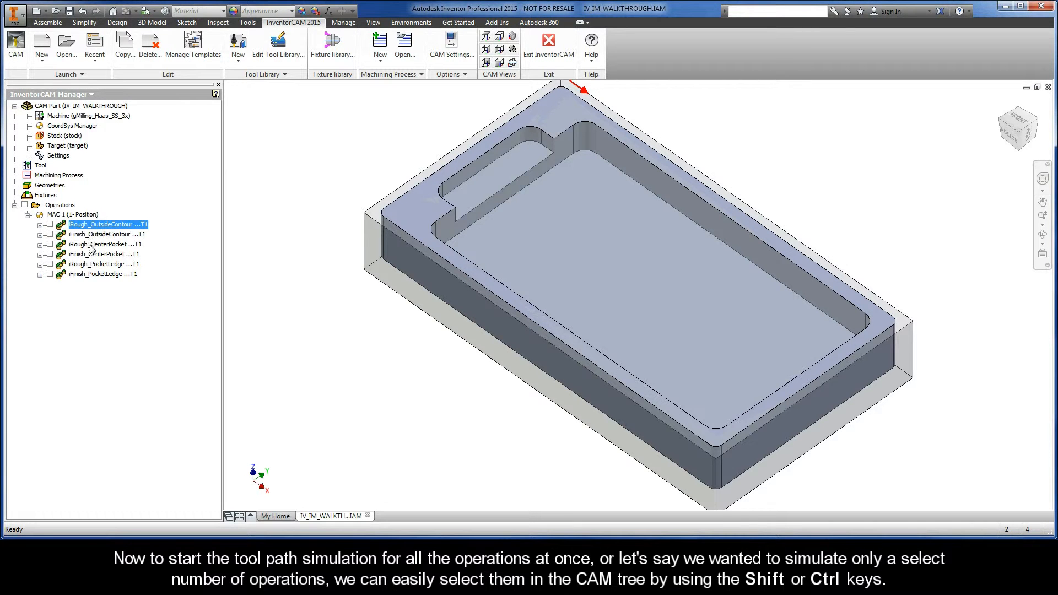
pyautogui.keyDown('shift'); pyautogui.click(92, 246); pyautogui.keyUp('shift')
pyautogui.click(90, 226)
pyautogui.keyDown('ctrl'); pyautogui.click(91, 245); pyautogui.keyUp('ctrl')
pyautogui.keyDown('ctrl'); pyautogui.click(90, 265); pyautogui.keyUp('ctrl')
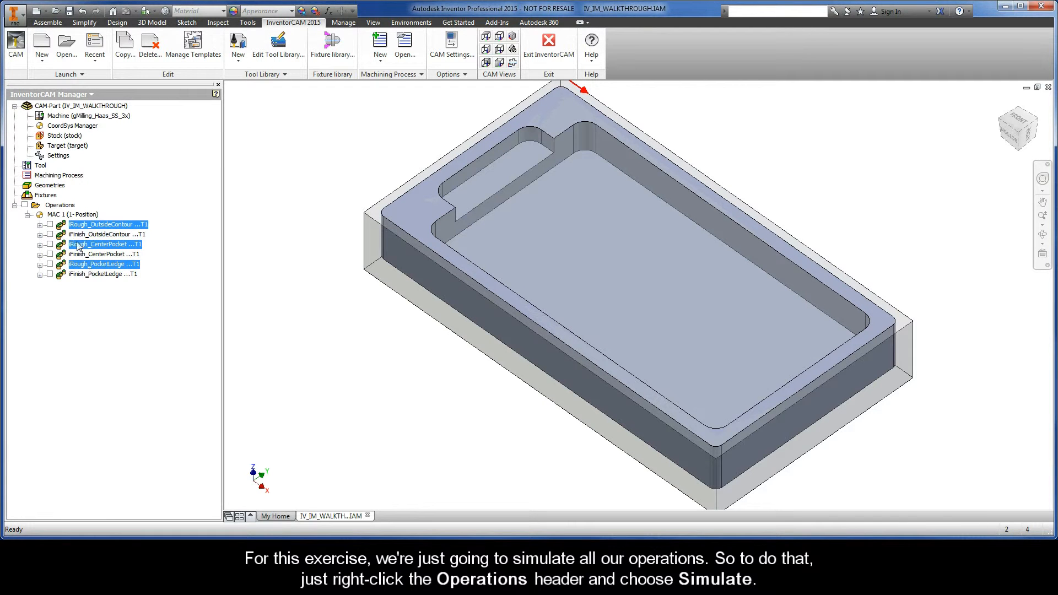
# - Simulate all operations in Host CAD mode, raising the simulation speed to maximum during playback
pyautogui.rightClick(62, 207)
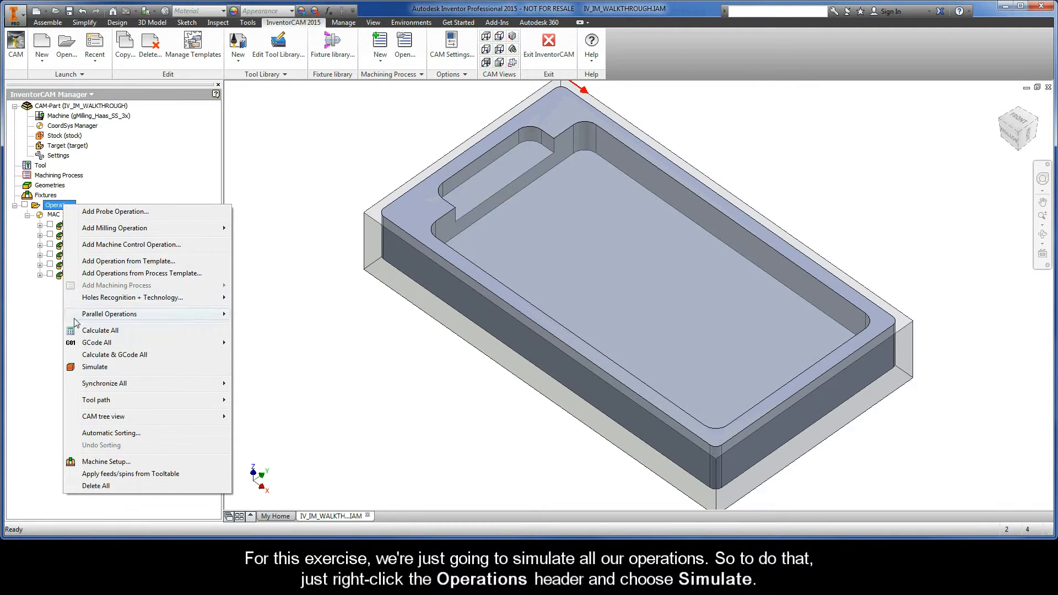
pyautogui.click(95, 367)
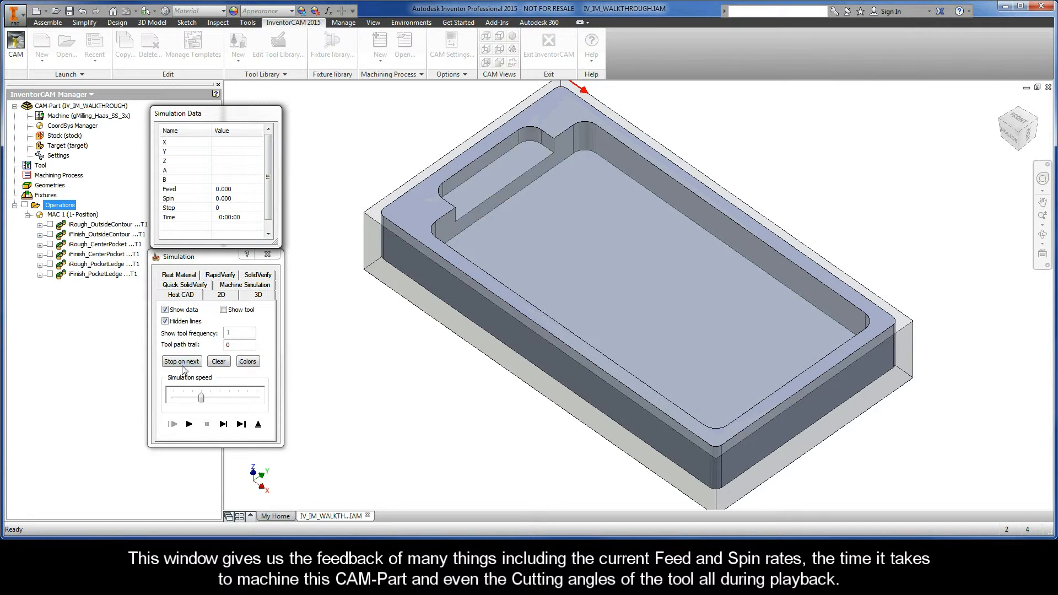
pyautogui.click(189, 424)
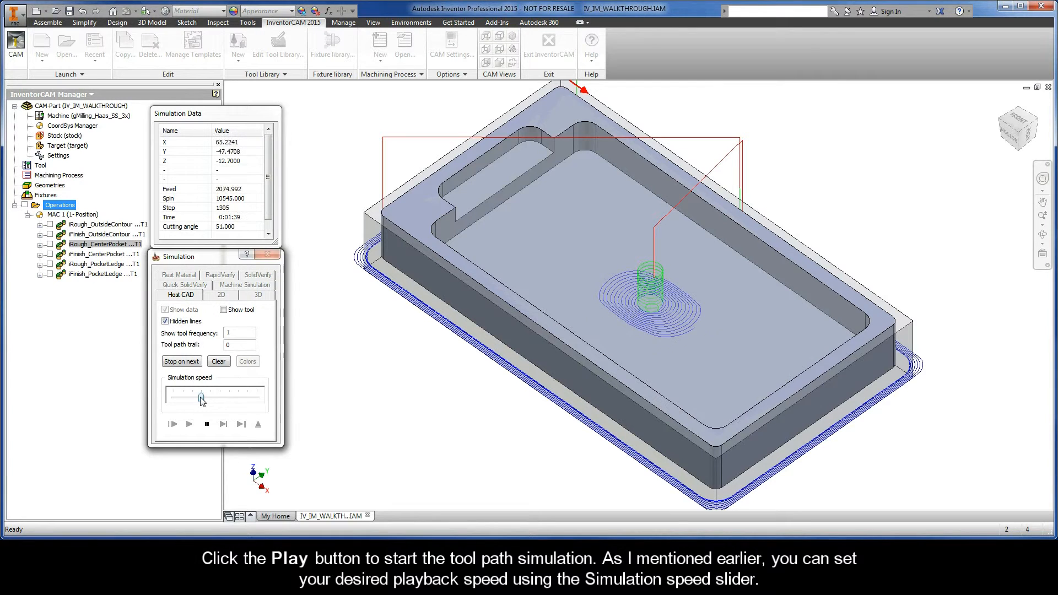
pyautogui.moveTo(202, 401); pyautogui.dragTo(258, 399)
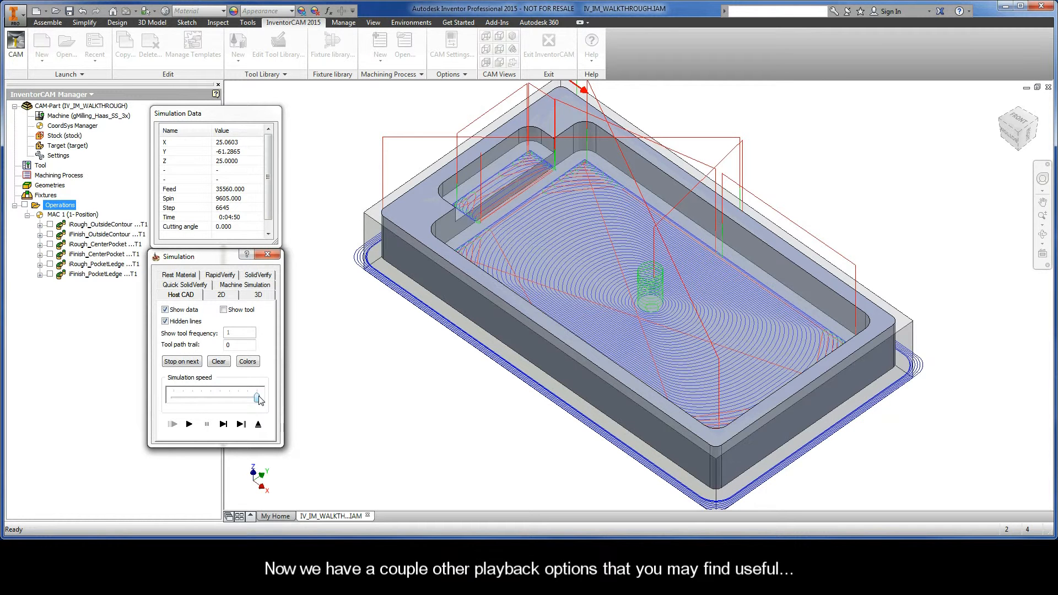
# - Play the start of the iRough_OutsideContour tool path one move at a time in single step mode
pyautogui.click(224, 424)
pyautogui.click(224, 424)
pyautogui.click(224, 424)
pyautogui.click(223, 425)
pyautogui.click(224, 425)
pyautogui.click(224, 424)
pyautogui.click(224, 424)
pyautogui.click(224, 424)
pyautogui.click(224, 424)
pyautogui.click(224, 425)
pyautogui.click(224, 424)
pyautogui.click(224, 425)
pyautogui.click(224, 424)
pyautogui.click(224, 424)
pyautogui.click(224, 424)
pyautogui.click(224, 425)
pyautogui.click(223, 425)
pyautogui.click(224, 425)
pyautogui.click(223, 425)
pyautogui.click(224, 425)
pyautogui.click(224, 424)
pyautogui.click(224, 424)
pyautogui.click(223, 424)
pyautogui.click(224, 424)
pyautogui.click(223, 424)
pyautogui.click(224, 424)
pyautogui.click(224, 424)
pyautogui.click(224, 425)
pyautogui.click(223, 424)
pyautogui.click(224, 425)
pyautogui.click(224, 425)
pyautogui.click(224, 425)
pyautogui.click(224, 424)
pyautogui.click(223, 424)
pyautogui.click(224, 424)
pyautogui.click(223, 425)
pyautogui.click(224, 425)
pyautogui.click(223, 424)
pyautogui.click(224, 425)
pyautogui.click(223, 424)
pyautogui.click(224, 424)
pyautogui.click(224, 425)
pyautogui.click(223, 424)
pyautogui.click(224, 425)
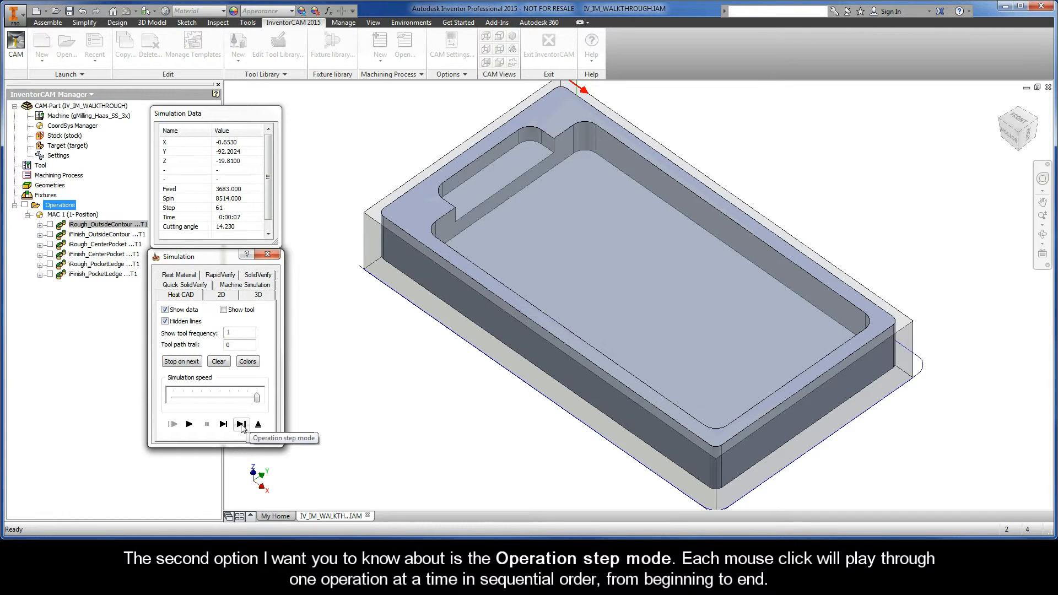
# - Simulate the tool paths one operation at a time in operation step mode, through to iFinish_PocketLedge
pyautogui.click(241, 425)
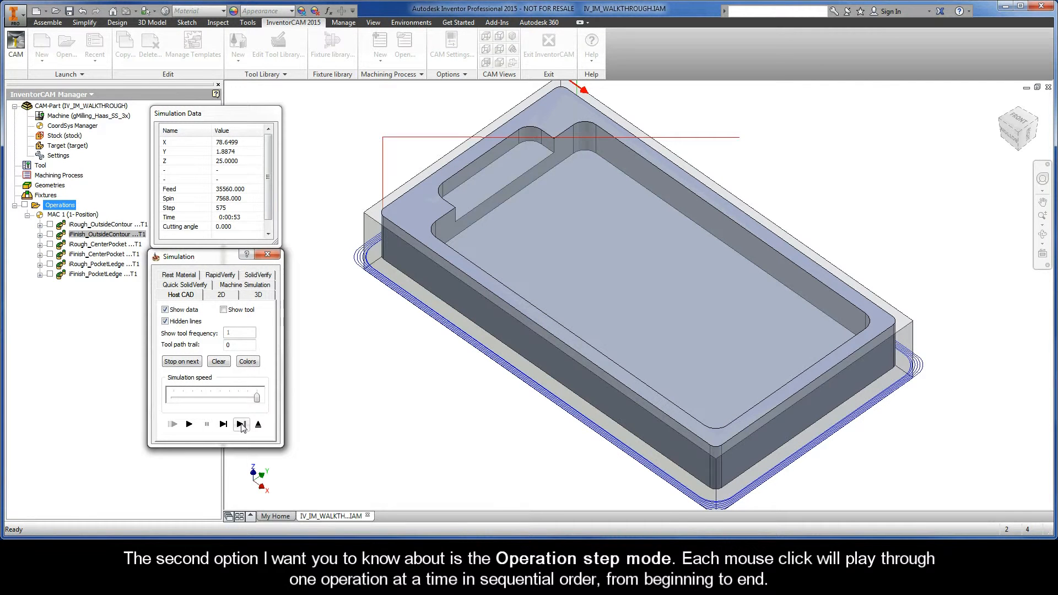
pyautogui.click(241, 424)
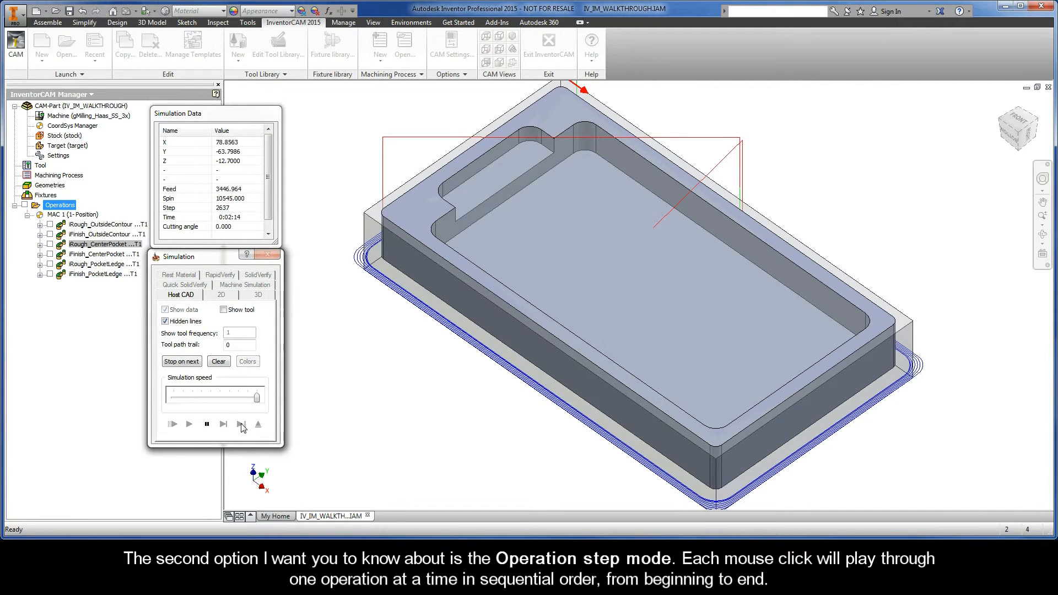
pyautogui.click(241, 424)
pyautogui.click(241, 424)
pyautogui.click(241, 425)
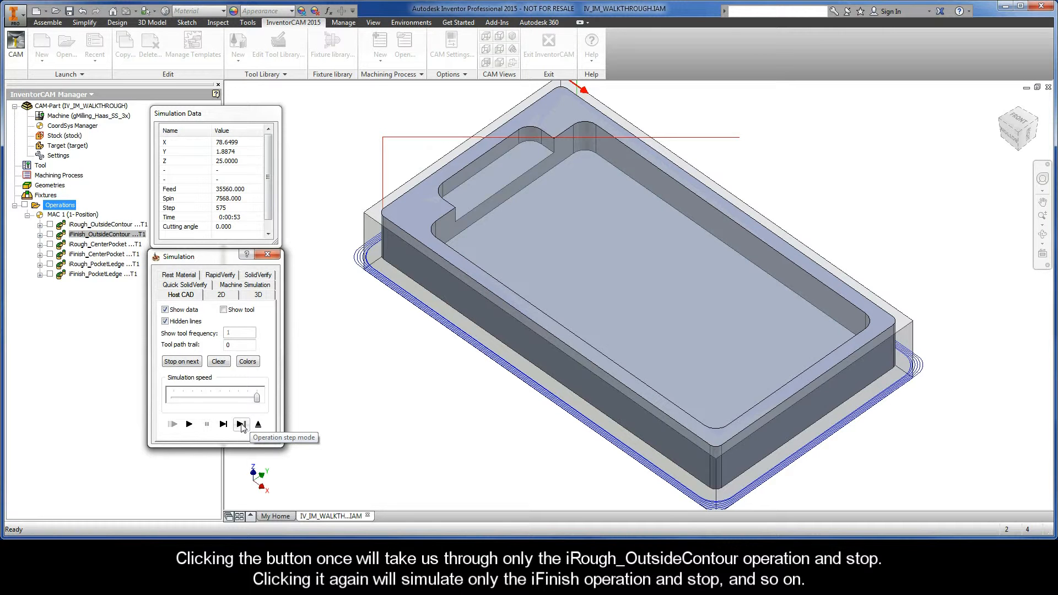
pyautogui.click(241, 425)
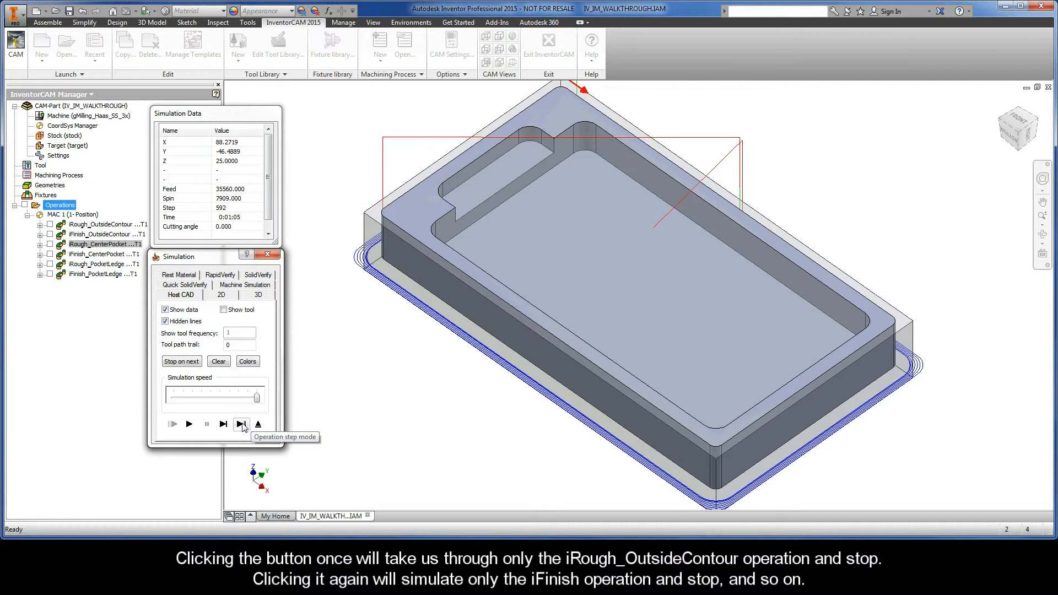
pyautogui.click(242, 425)
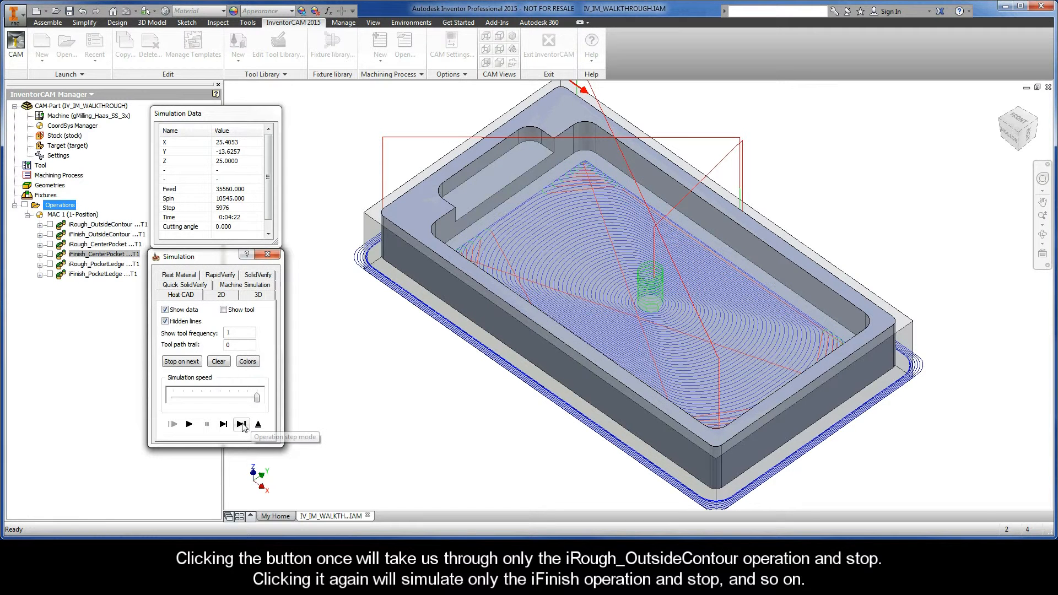
pyautogui.click(241, 424)
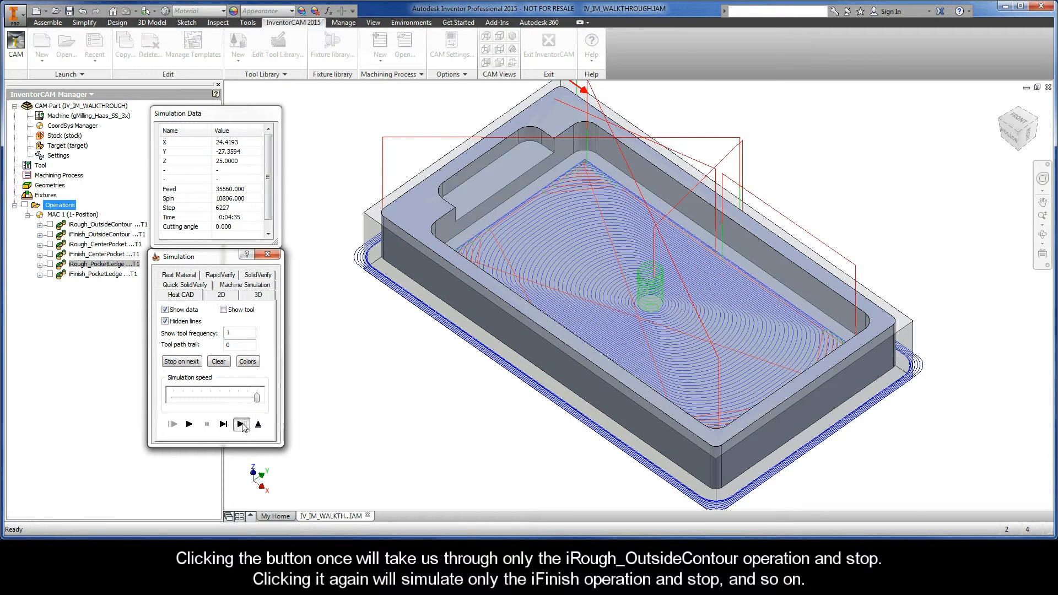
pyautogui.click(242, 425)
pyautogui.click(241, 424)
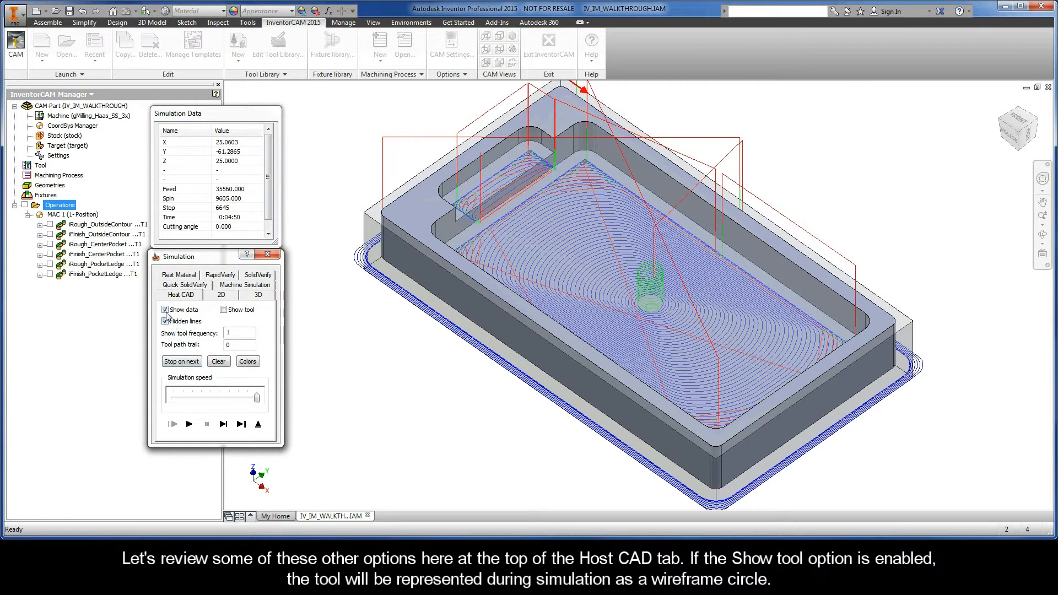
# - Toggle the Show tool option on and off, and the Hidden lines option off and on again
pyautogui.click(223, 310)
pyautogui.click(223, 310)
pyautogui.click(165, 322)
pyautogui.click(165, 322)
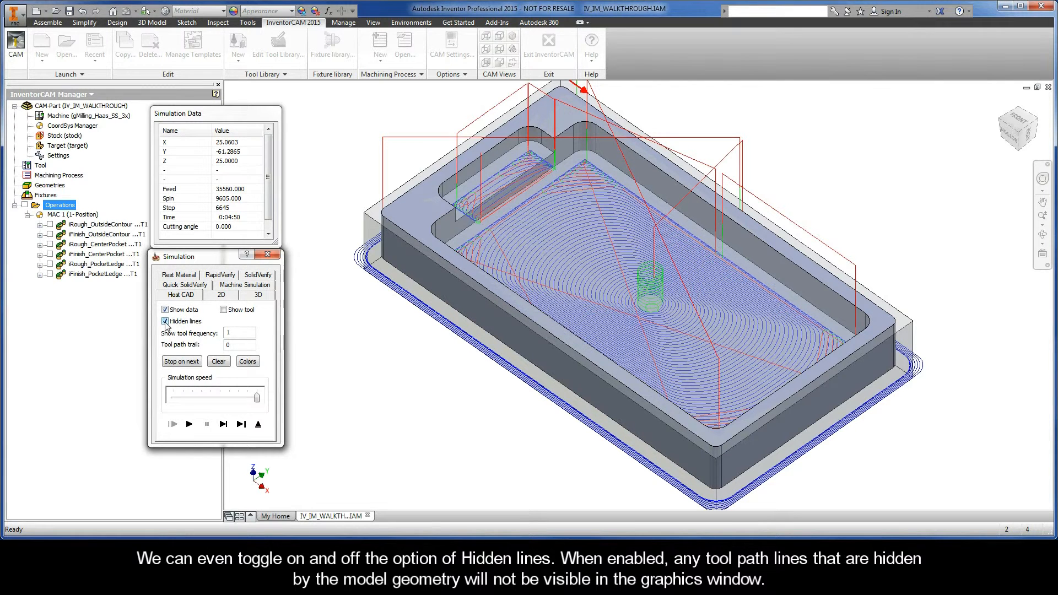
# - Replay the full tool path simulation and review the Simulation Colors settings without changing them
pyautogui.click(190, 425)
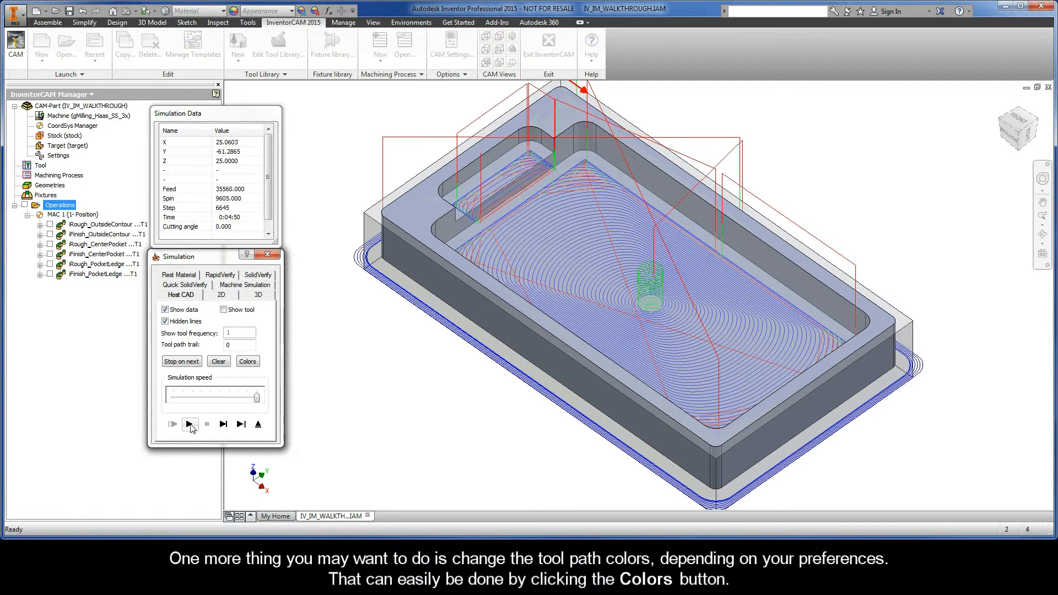
pyautogui.click(247, 363)
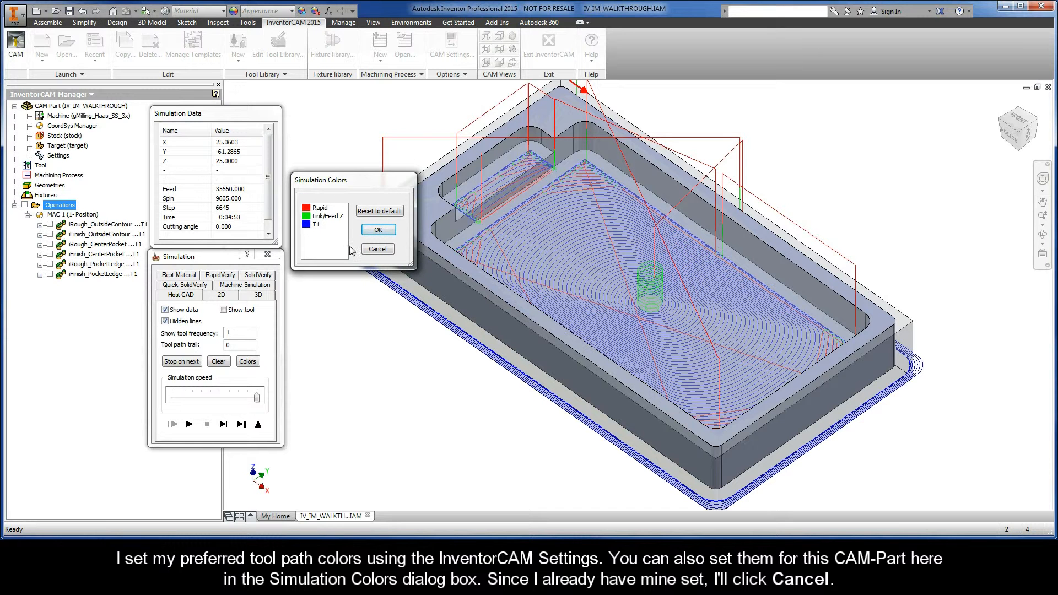
pyautogui.click(377, 250)
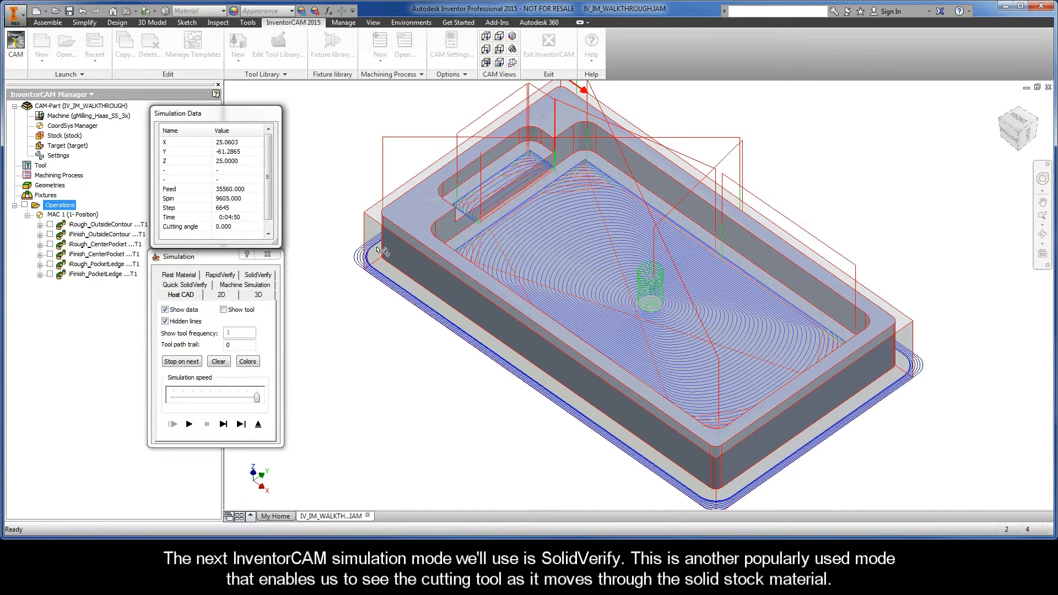
# - Change the simulation mode to SolidVerify and select the operations from iRough_CenterPocket through iFinish_PocketLedge
pyautogui.click(257, 276)
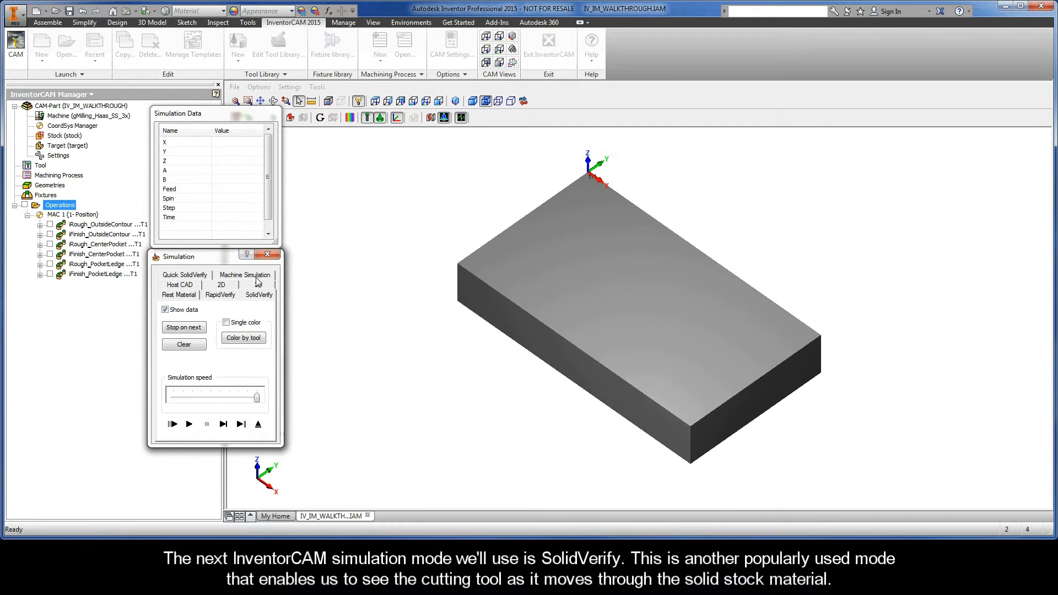
pyautogui.click(351, 277)
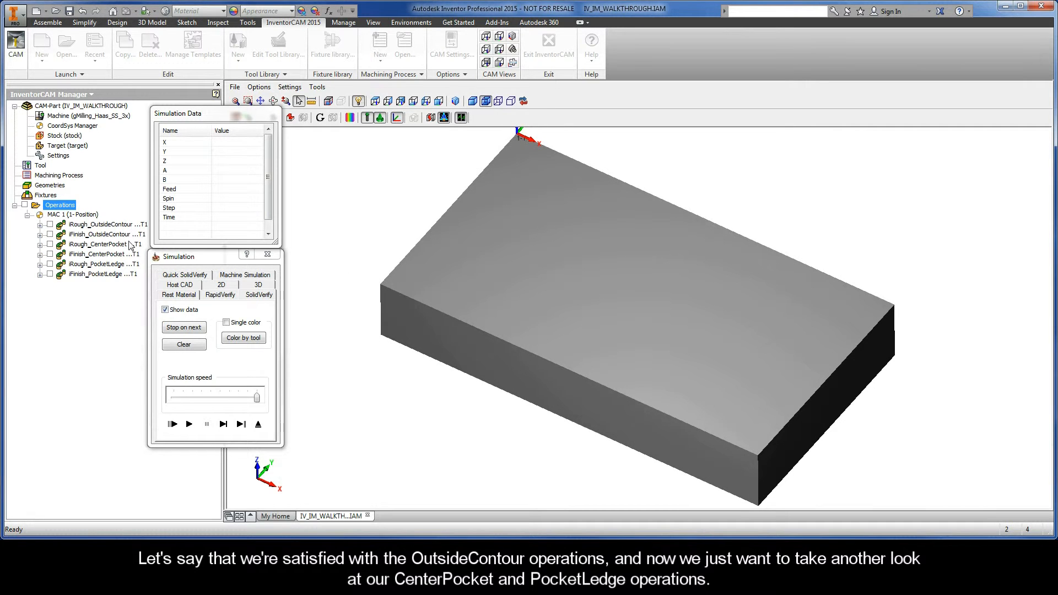
pyautogui.click(99, 245)
pyautogui.keyDown('shift'); pyautogui.click(101, 275); pyautogui.keyUp('shift')
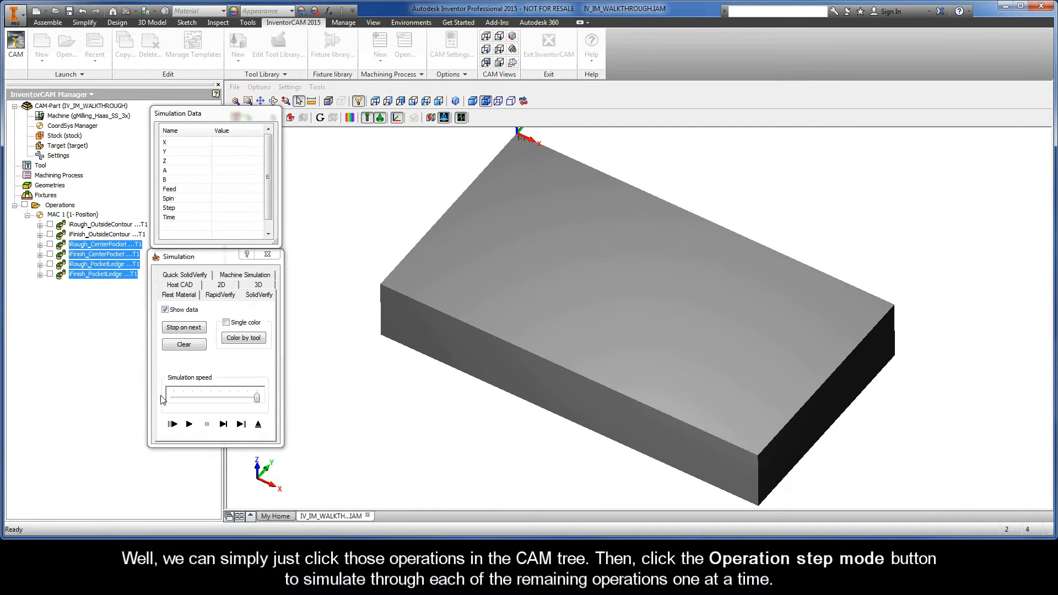
# - Simulate the selected CenterPocket and PocketLedge operations on the solid stock, one operation at a time
pyautogui.click(241, 424)
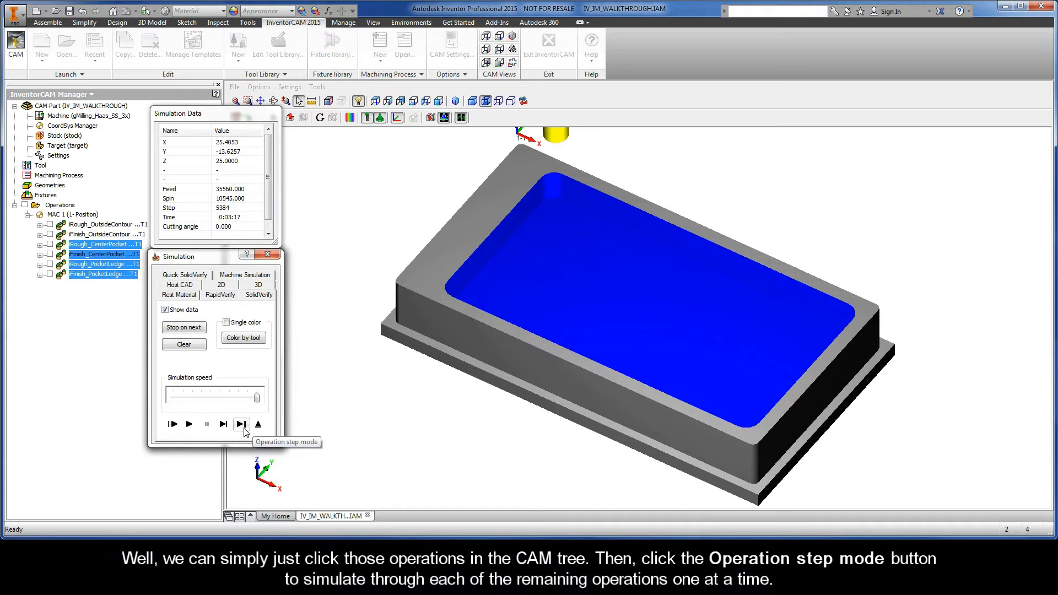
pyautogui.click(243, 426)
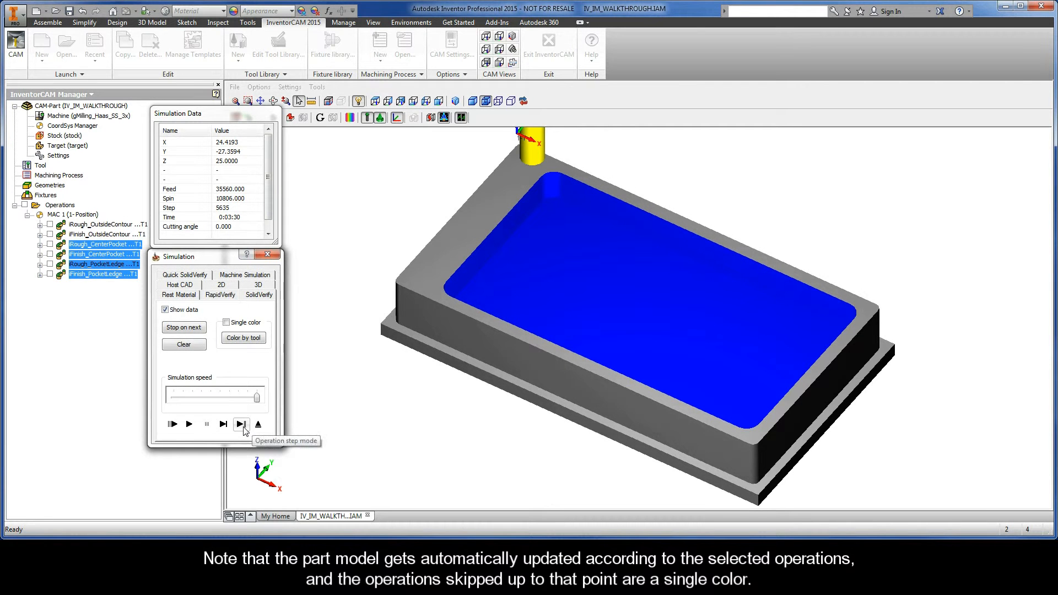
pyautogui.click(242, 425)
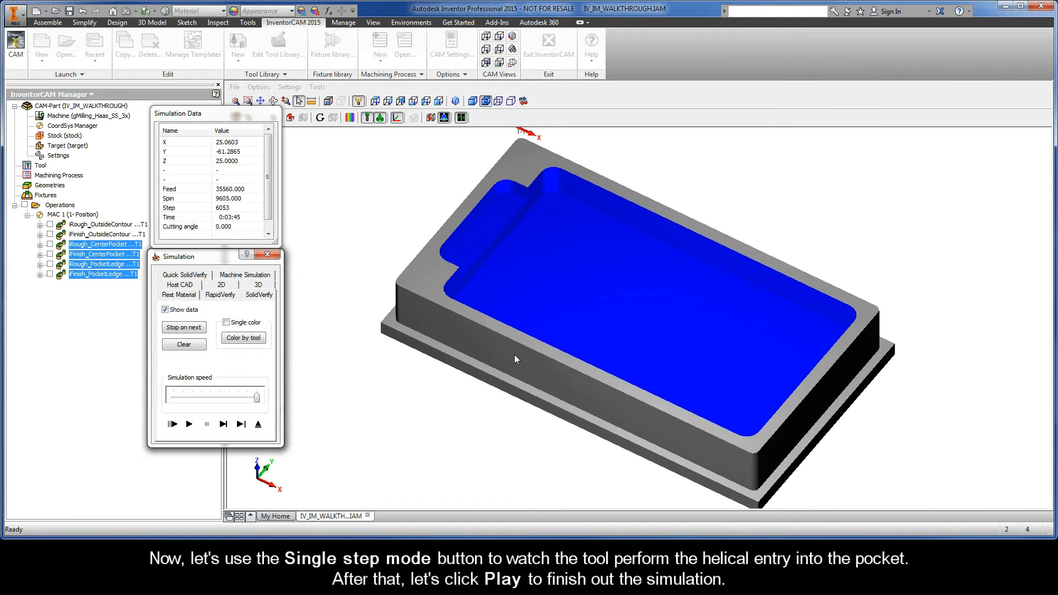
# - Single-step the tool's helical entry into the center pocket, and play the rest of the SolidVerify simulation
pyautogui.click(223, 424)
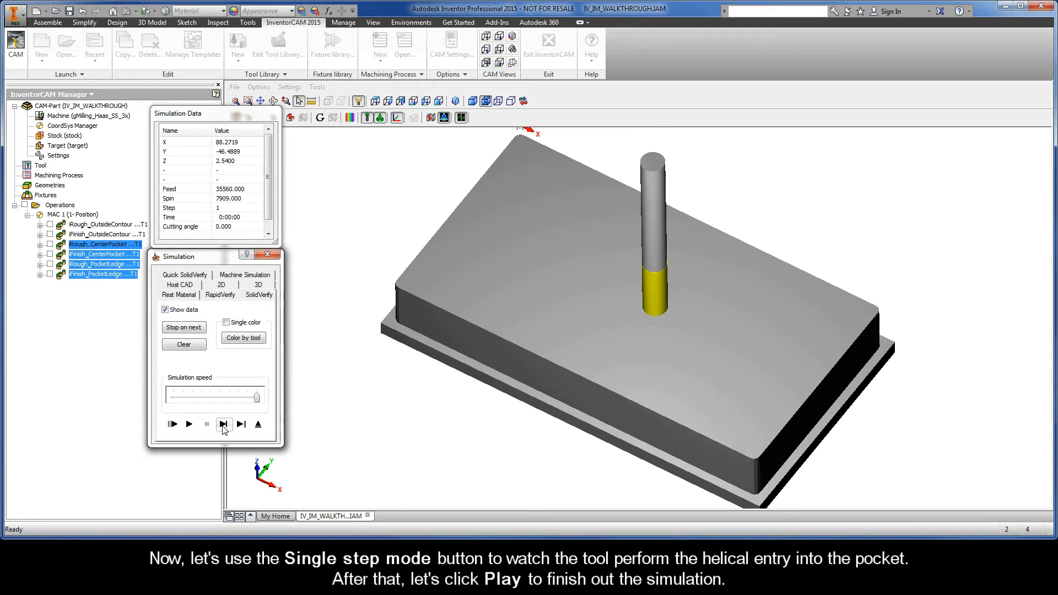
pyautogui.click(223, 424)
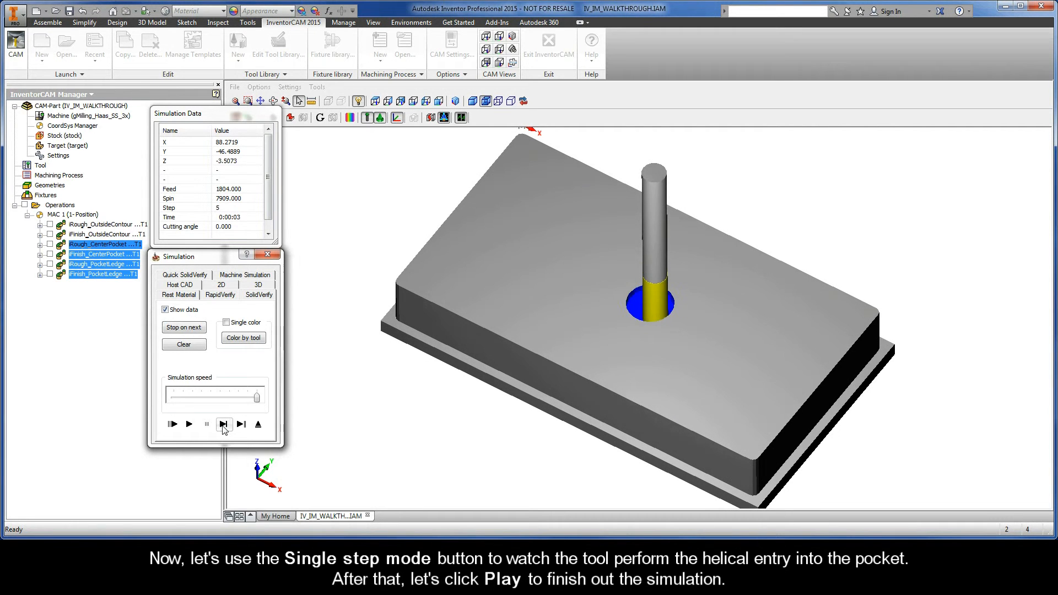
pyautogui.click(223, 426)
pyautogui.click(223, 425)
pyautogui.click(223, 426)
pyautogui.click(223, 426)
pyautogui.click(224, 425)
pyautogui.click(224, 426)
pyautogui.click(223, 425)
pyautogui.click(223, 426)
pyautogui.click(223, 424)
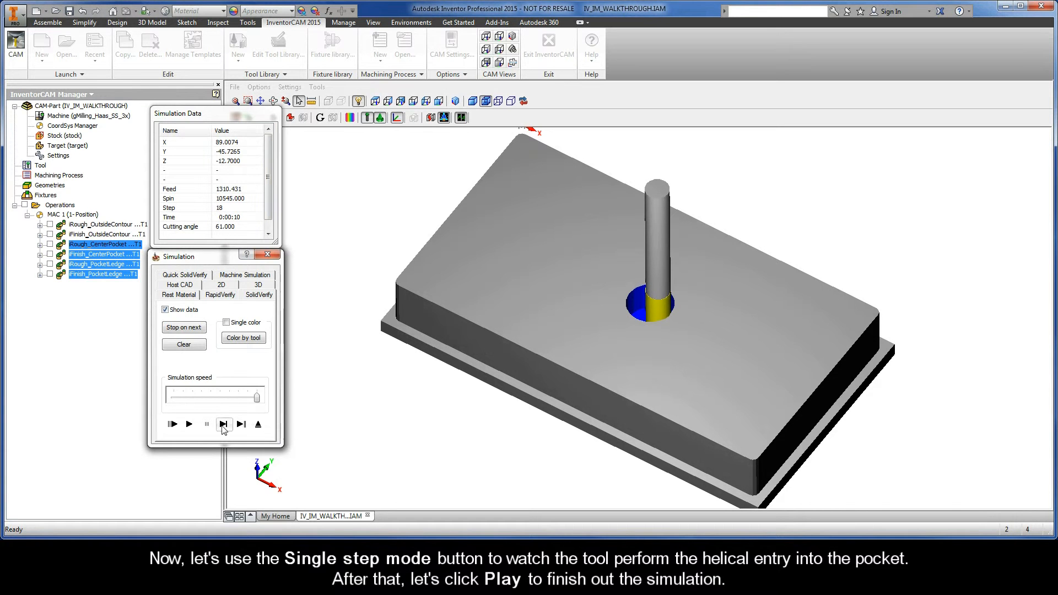
pyautogui.click(189, 424)
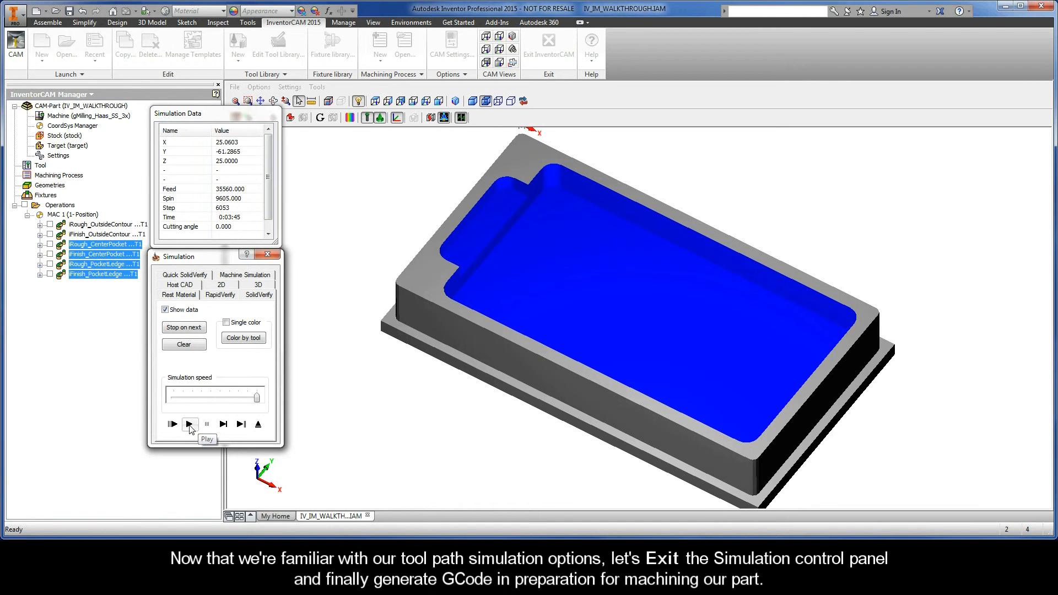
# - Exit the simulation and generate the GCode for all operations of the CAM-Part
pyautogui.click(258, 425)
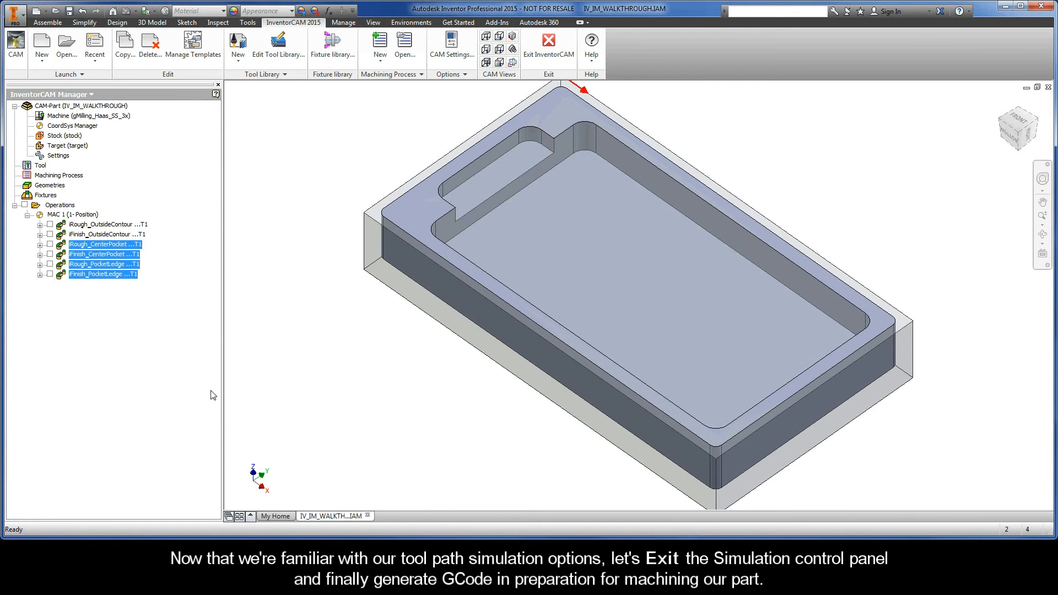
pyautogui.rightClick(65, 208)
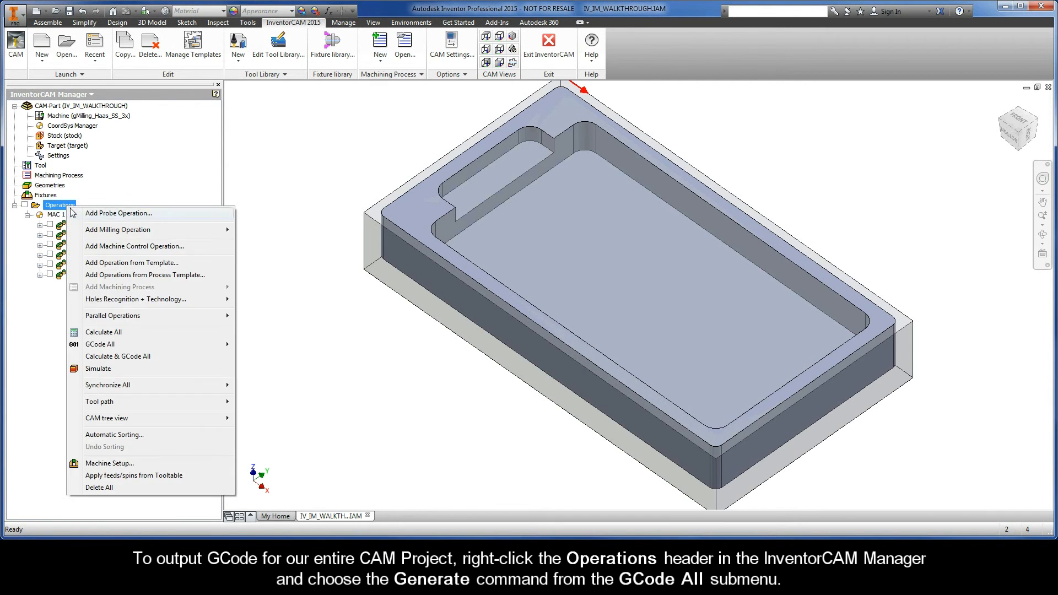
pyautogui.moveTo(77, 349)
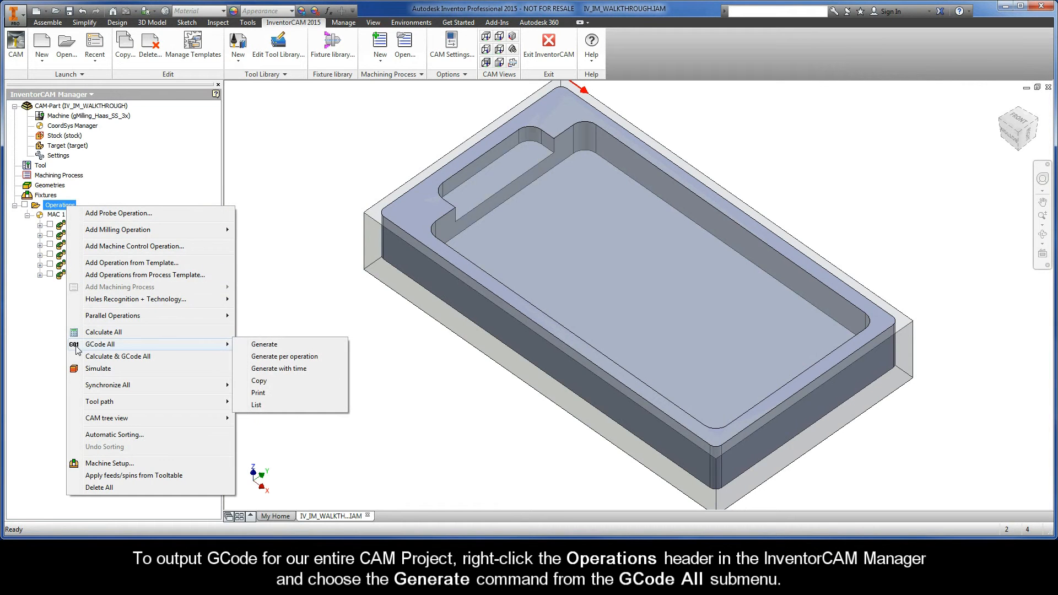
pyautogui.click(276, 346)
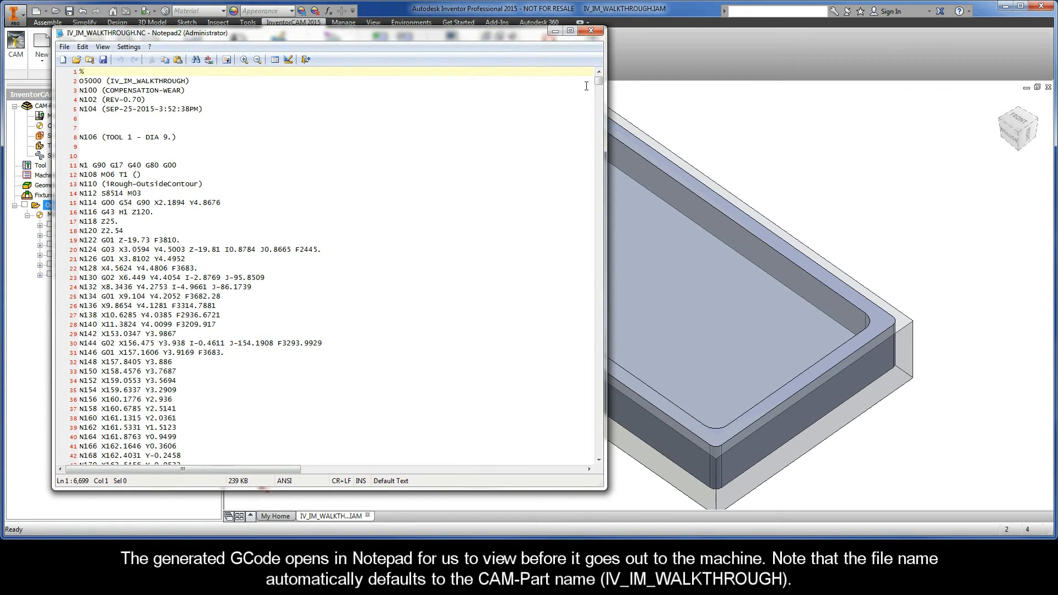
# - Examine the feed rates of individual cutting moves around lines 647 to 650 of the generated GCode
pyautogui.moveTo(599, 85); pyautogui.dragTo(599, 121)
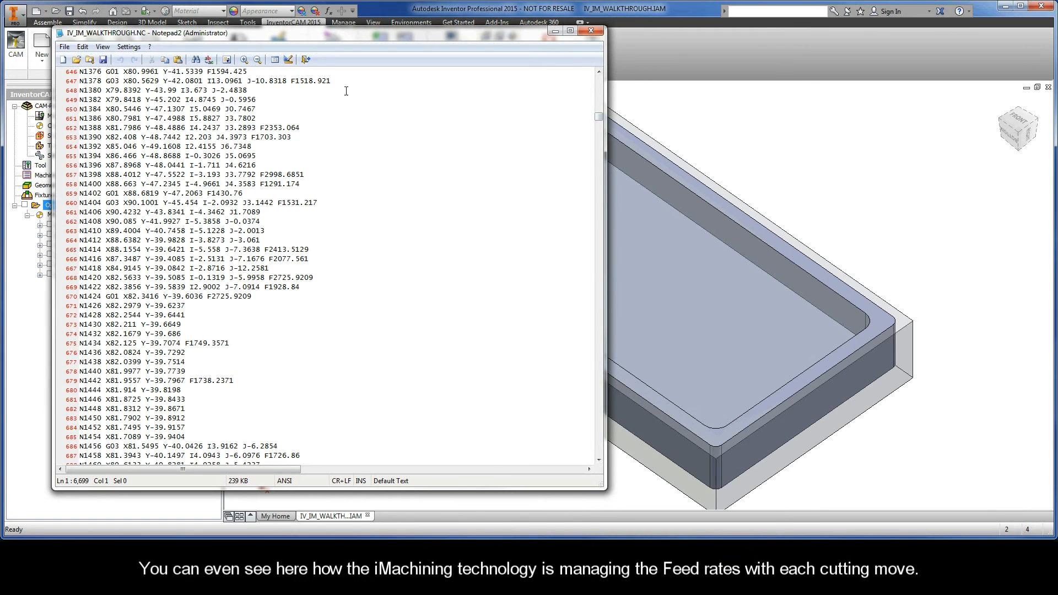
pyautogui.click(332, 81)
pyautogui.click(291, 90)
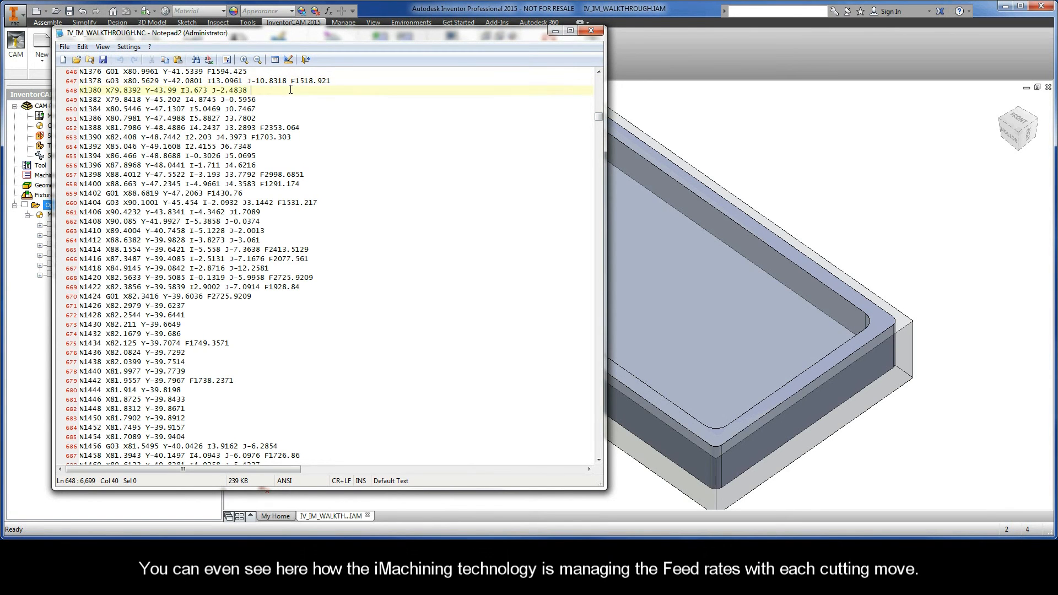
pyautogui.click(267, 109)
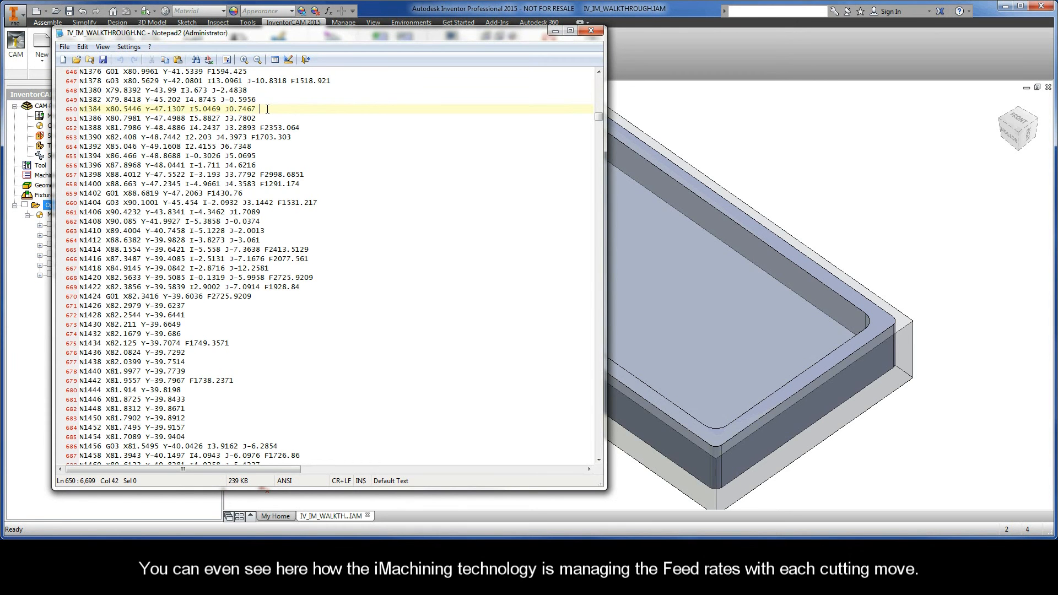